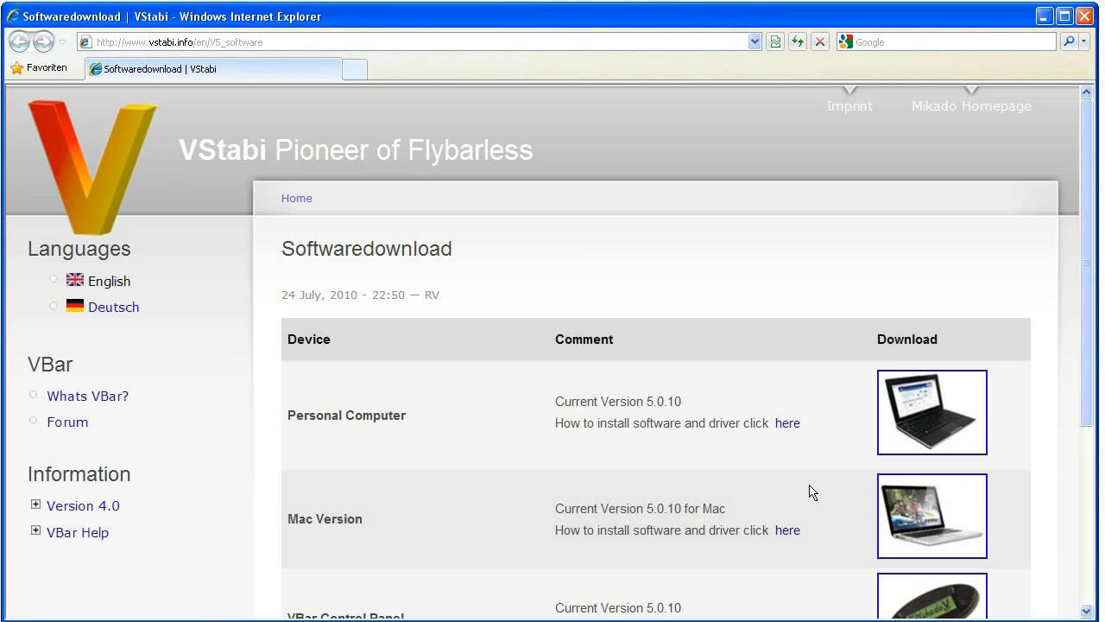
Step: Download the Personal Computer version of the VStabi software and save setup5.0.10.exe to the Desktop
click(943, 428)
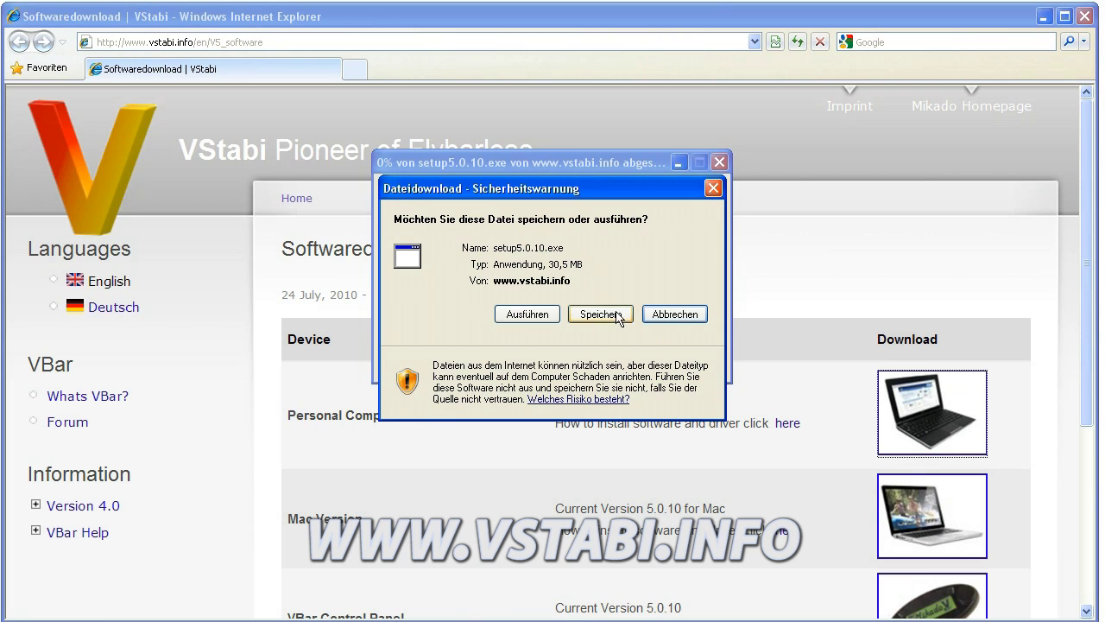
click(617, 316)
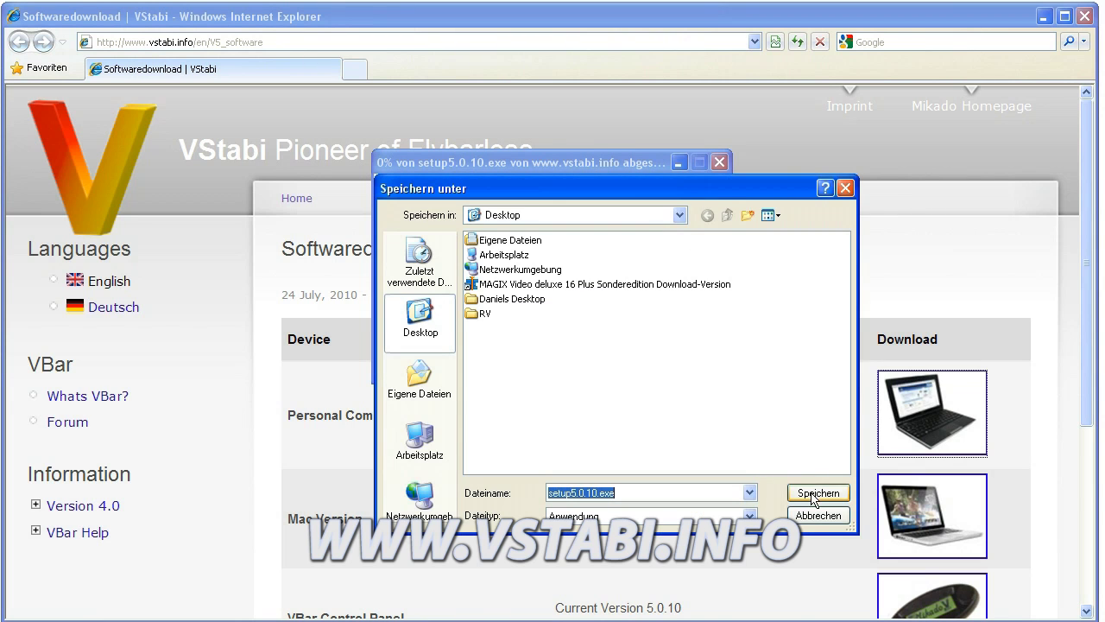
click(816, 493)
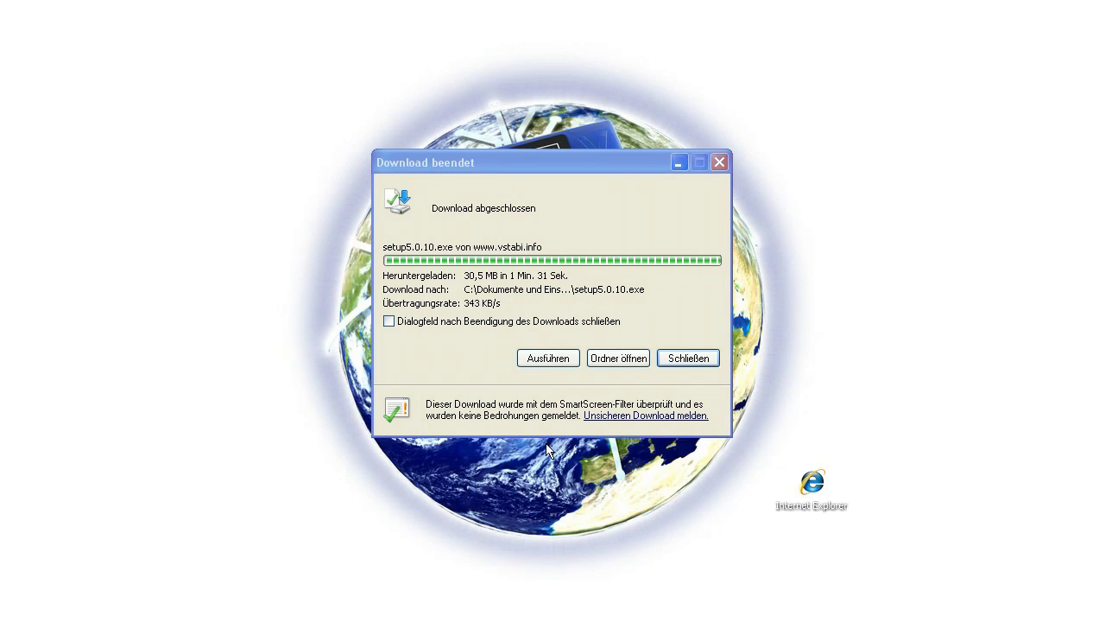
Step: Run the downloaded setup5.0.10.exe and choose English as the installation language
click(548, 358)
click(629, 330)
click(664, 312)
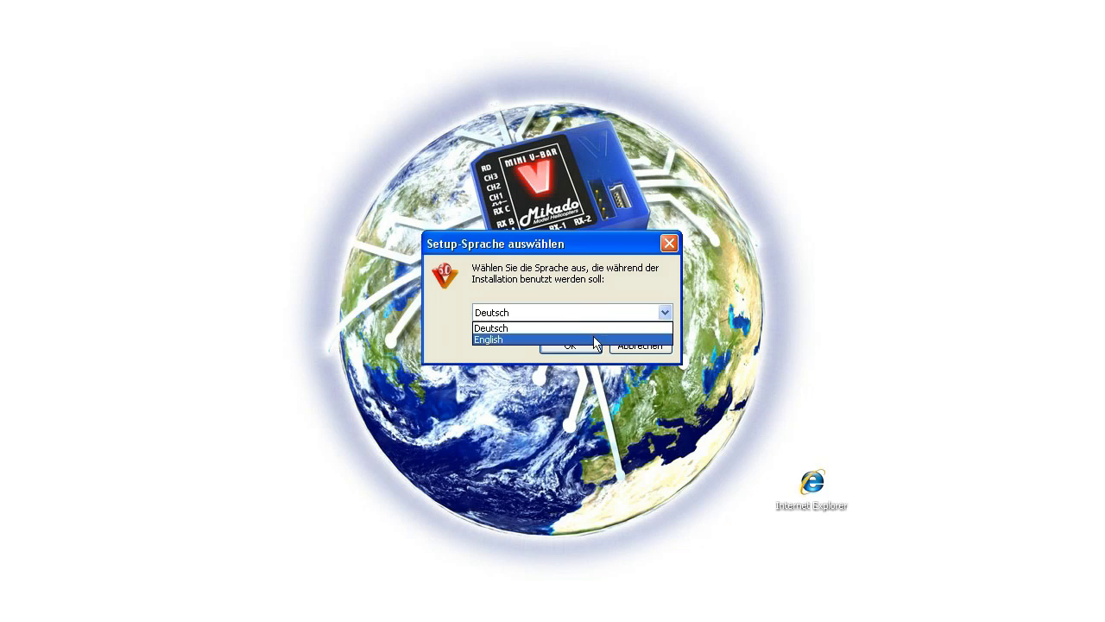
click(592, 341)
click(577, 346)
Step: Install VStabi5 into C:\Programme\VStabi_5 with the Start Menu folder VStabi_50 and a desktop icon
click(640, 447)
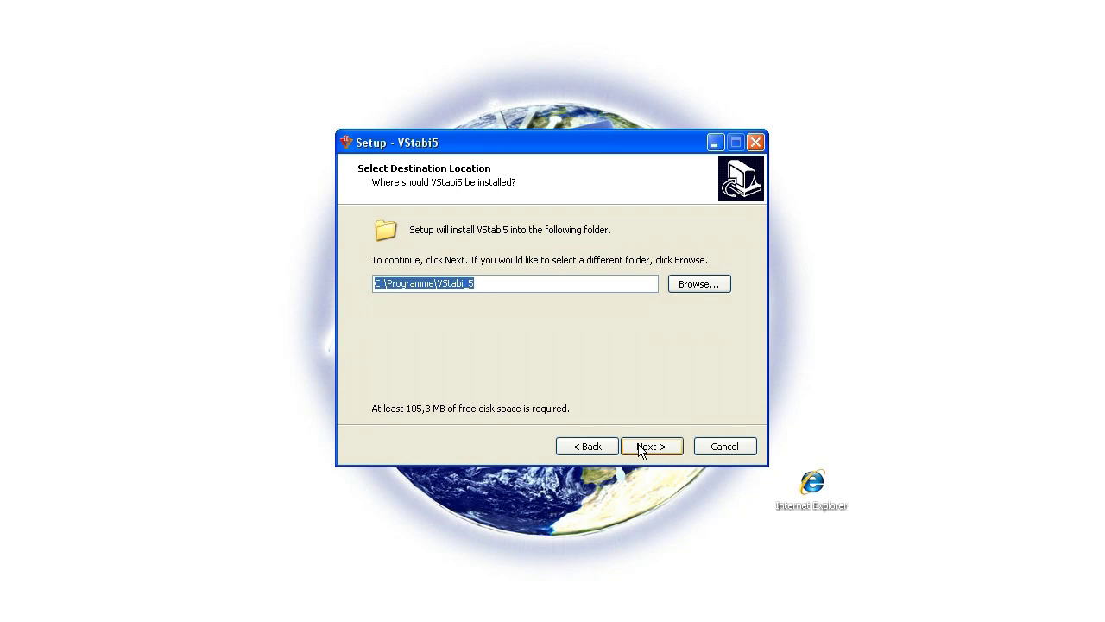
click(641, 447)
click(641, 447)
click(640, 447)
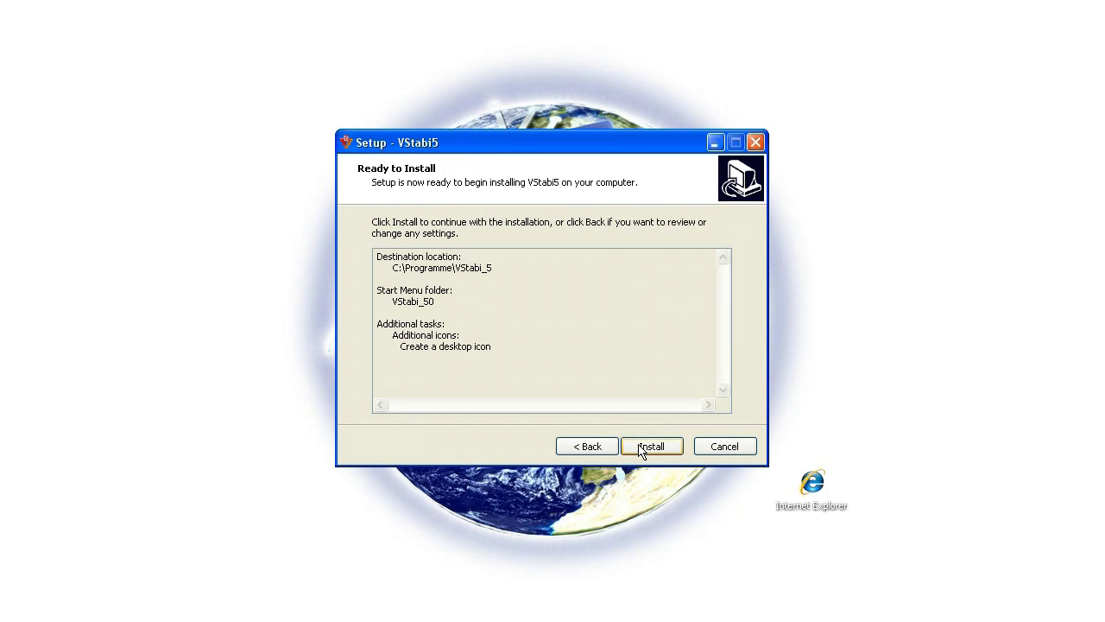
click(640, 447)
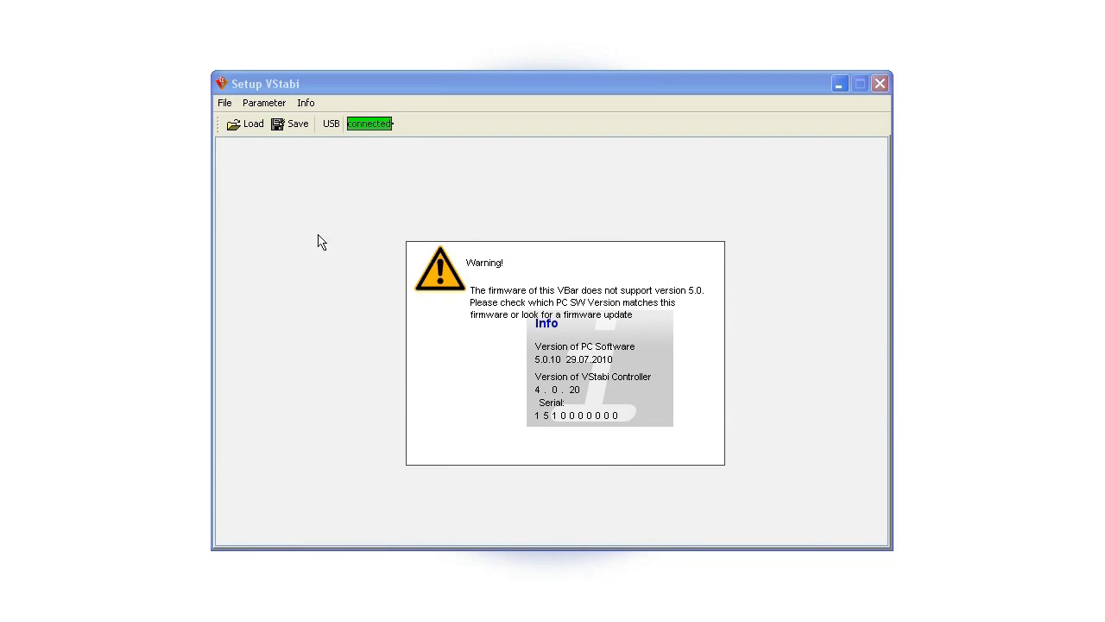
Step: Start the online update in VStabi Setup and open the information page for Version 5 PL 10 Pro (Sat enabled)
click(225, 103)
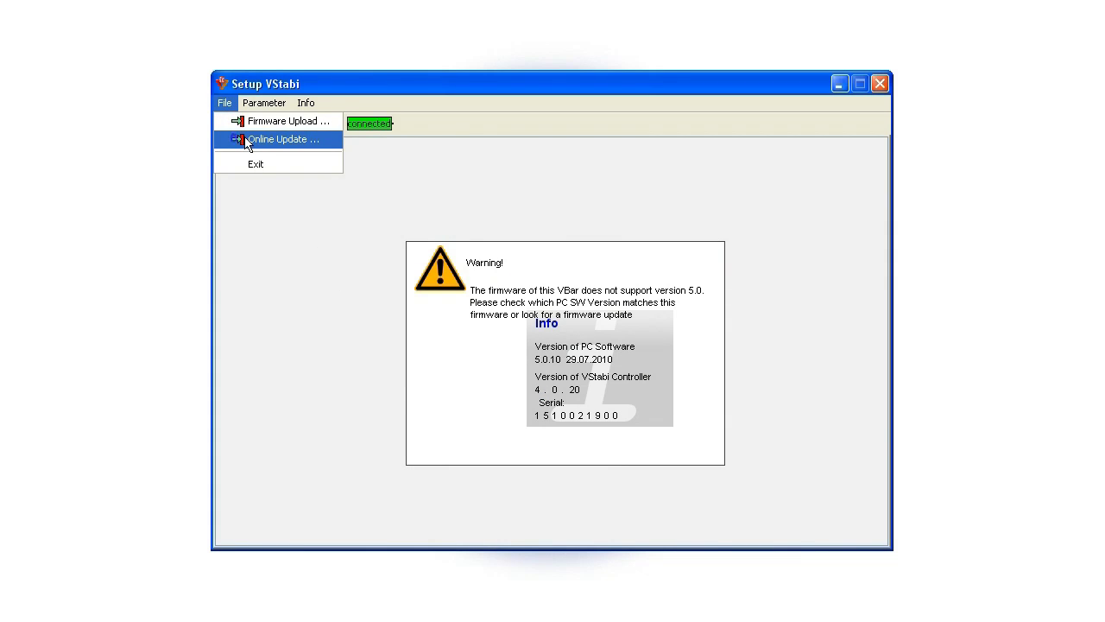
click(247, 140)
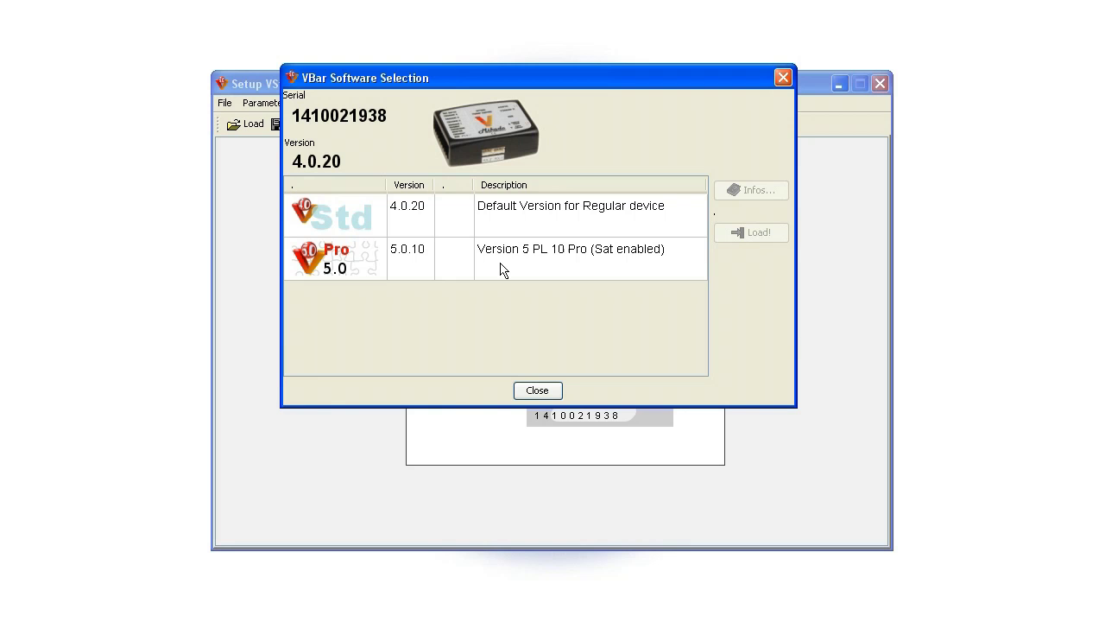
click(503, 270)
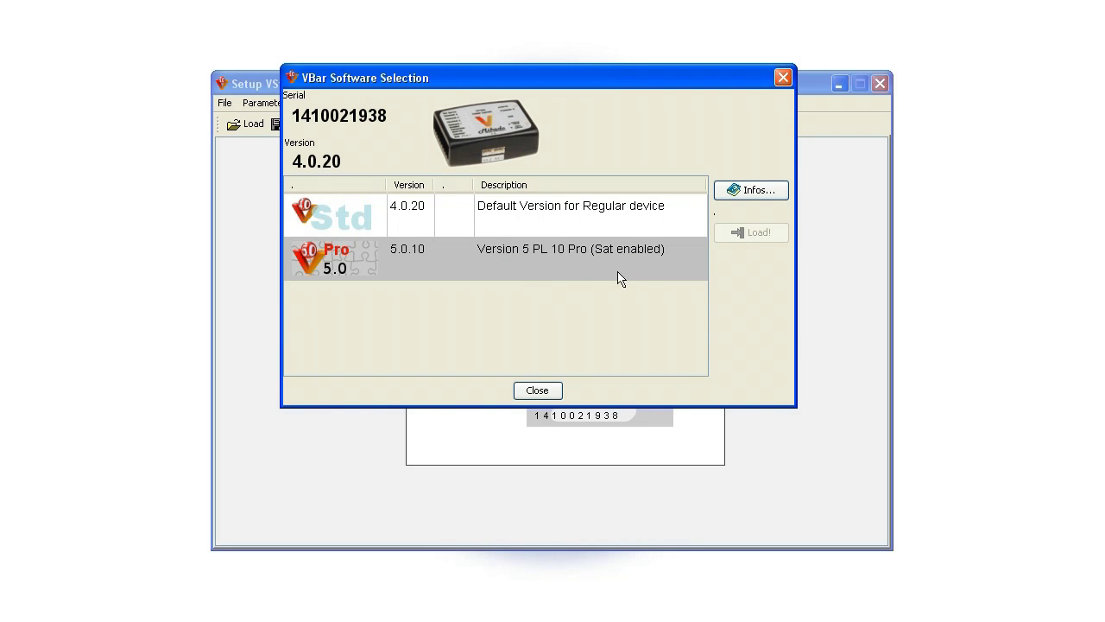
click(734, 197)
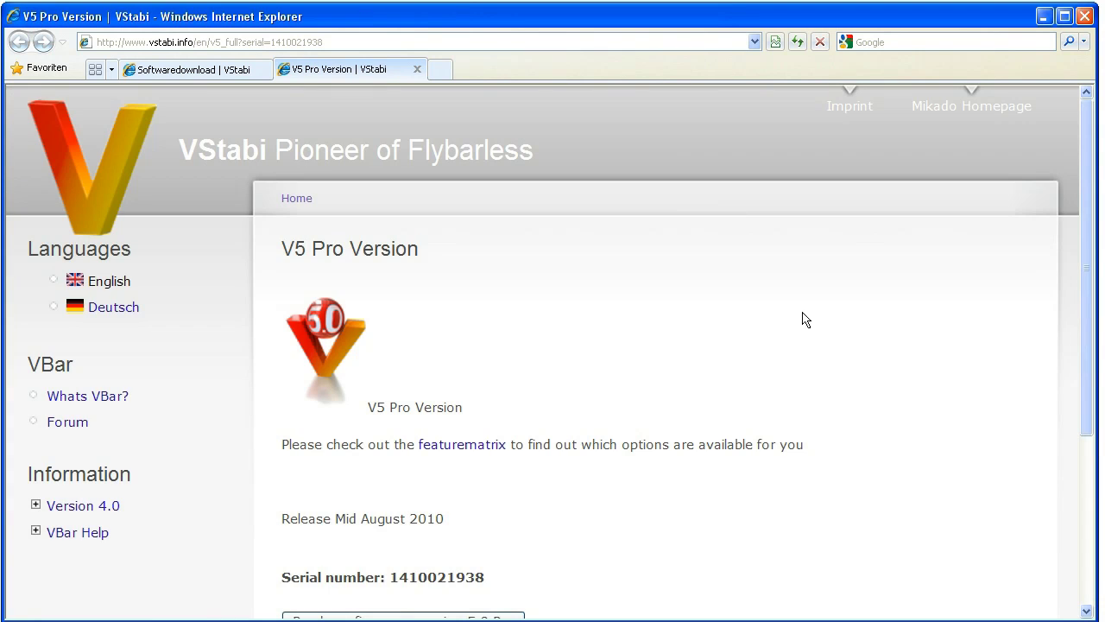
Step: Copy the device's serial number from the V5 Pro Version web page
drag(1089, 253, 1092, 301)
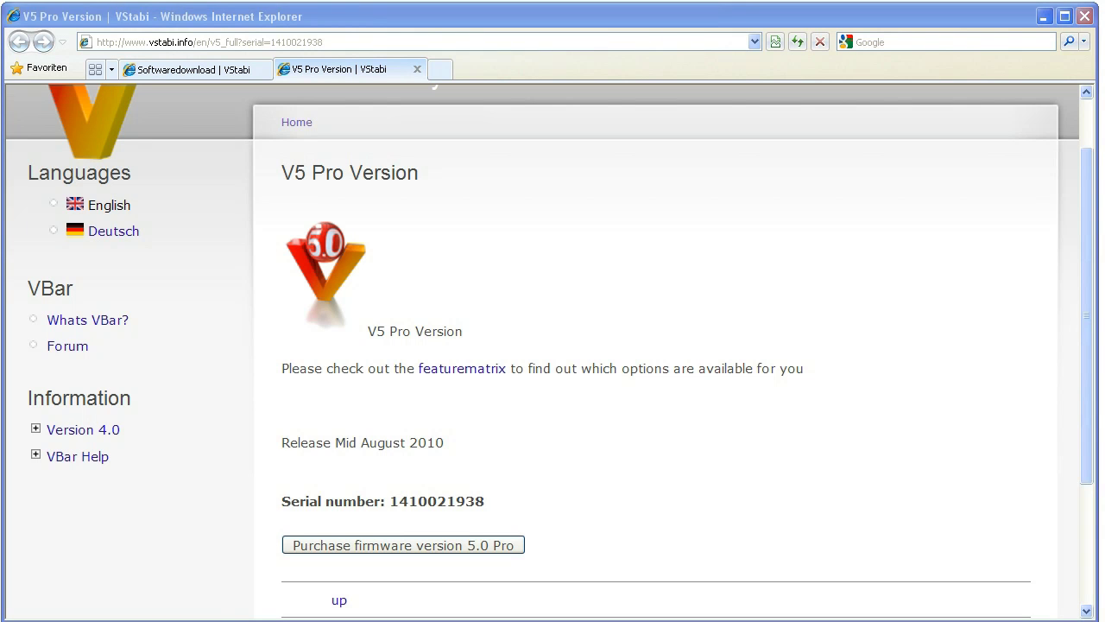
scroll(656, 346, down, 1)
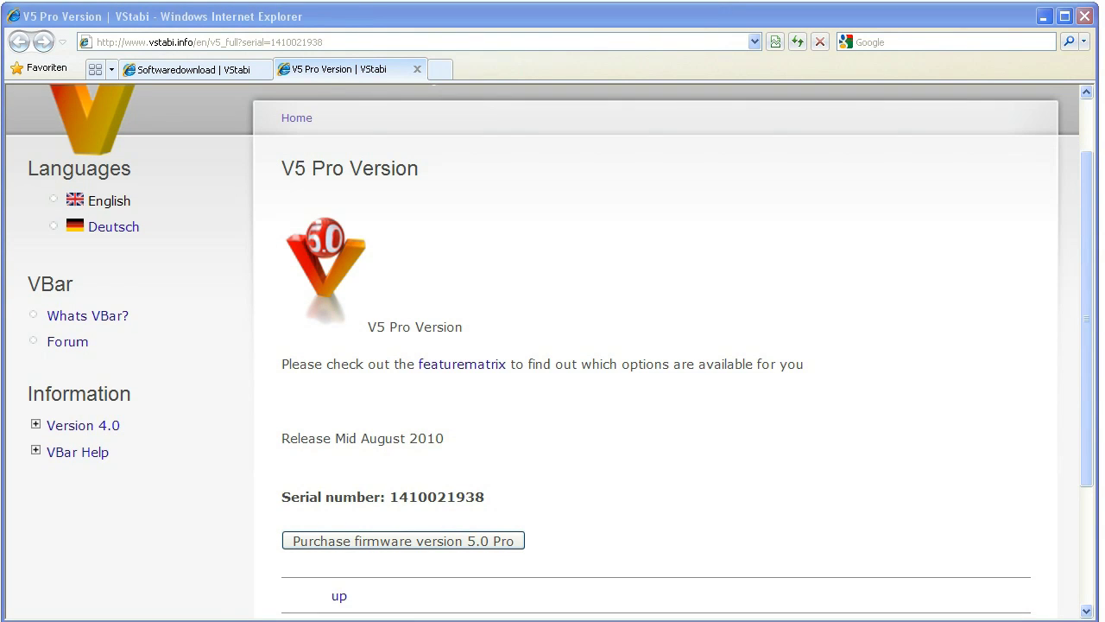
double_click(486, 501)
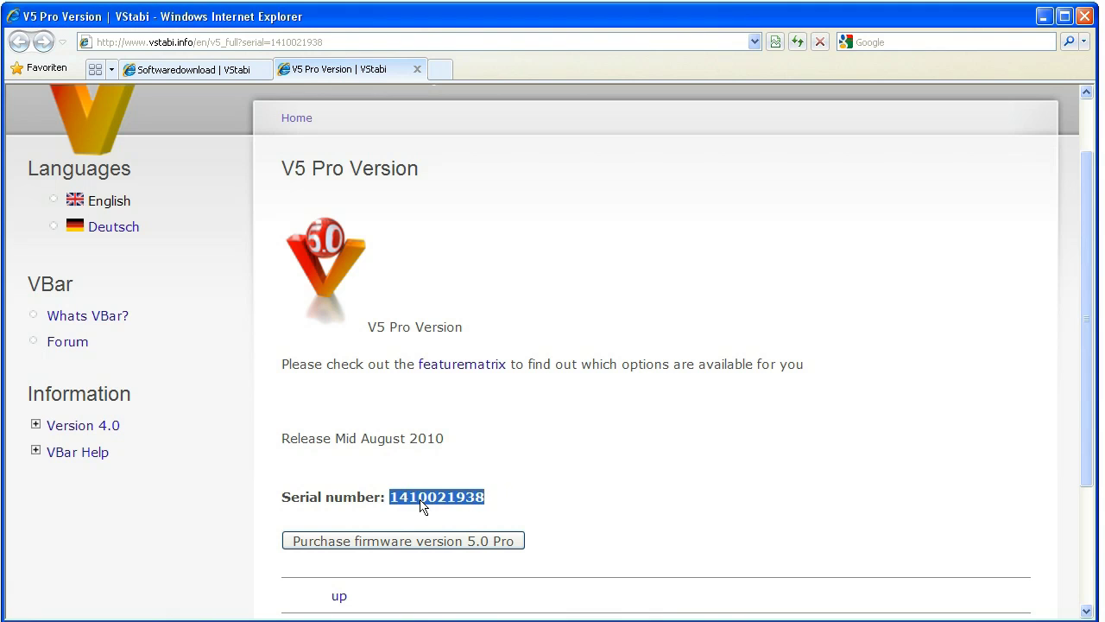
drag(486, 501, 420, 501)
right_click(421, 501)
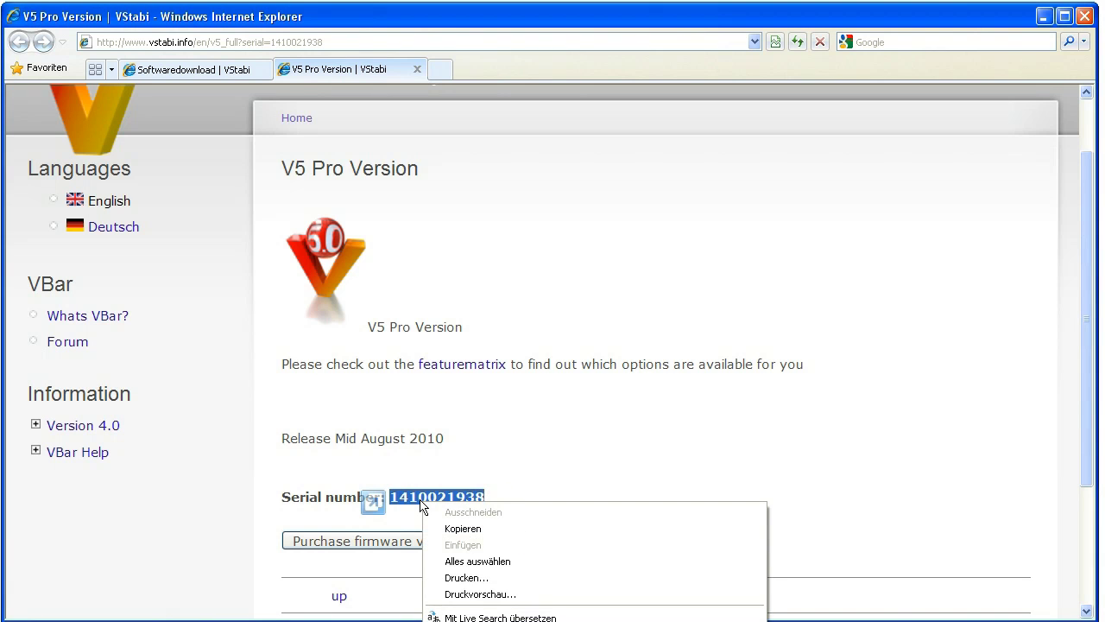
click(465, 529)
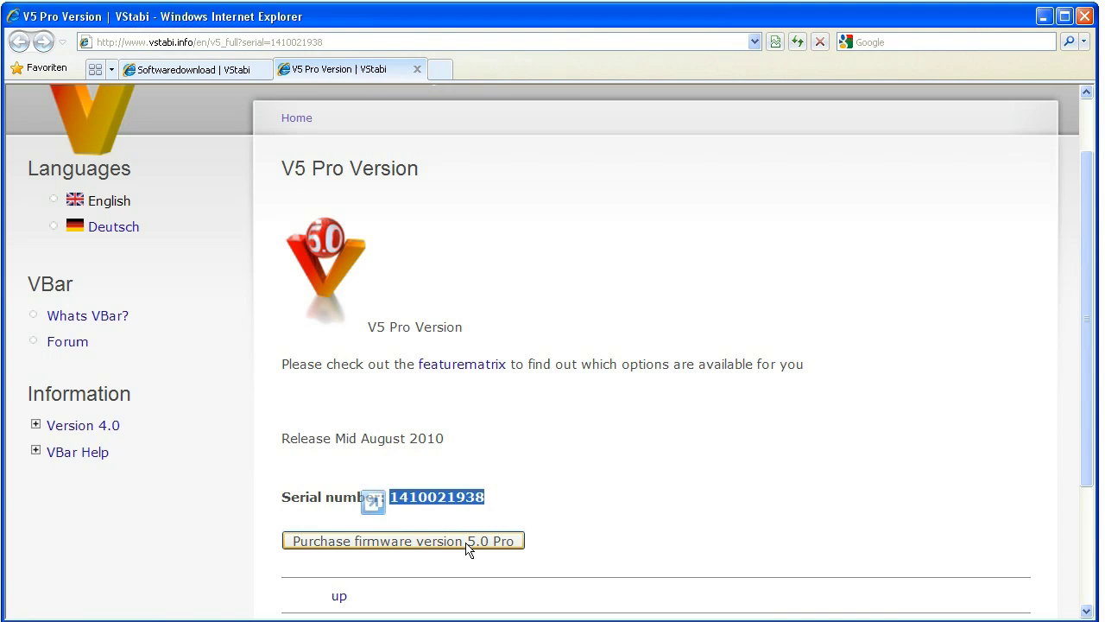
Step: Go to the shop to purchase firmware version 5.0 Pro and open the VBar Software 5.0 Pro item page
click(467, 541)
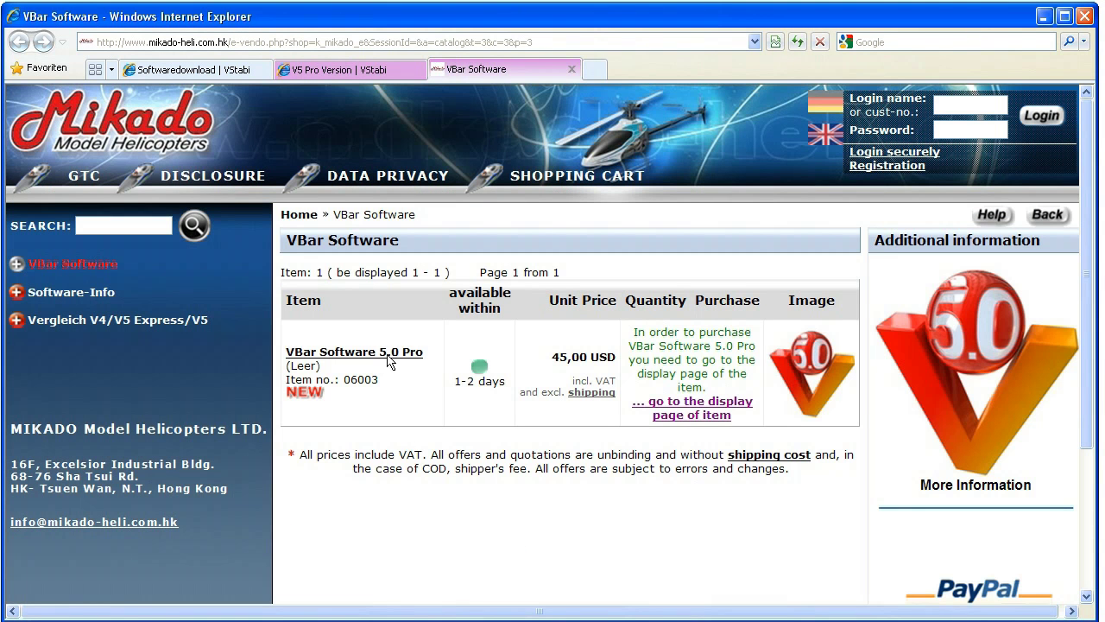
click(388, 355)
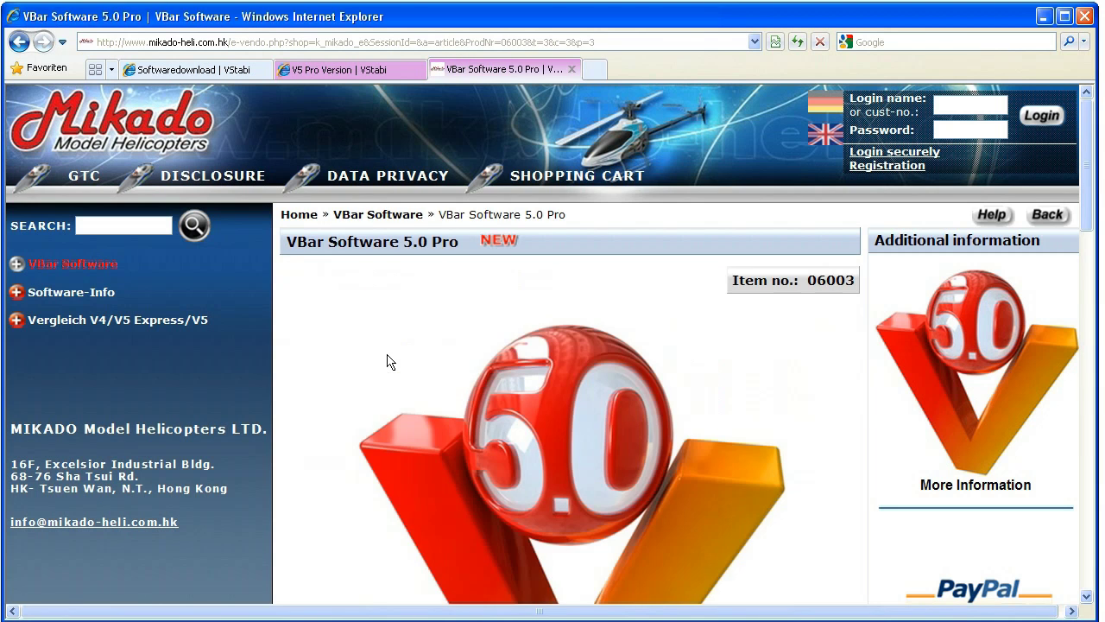
scroll(629, 393, down, 10)
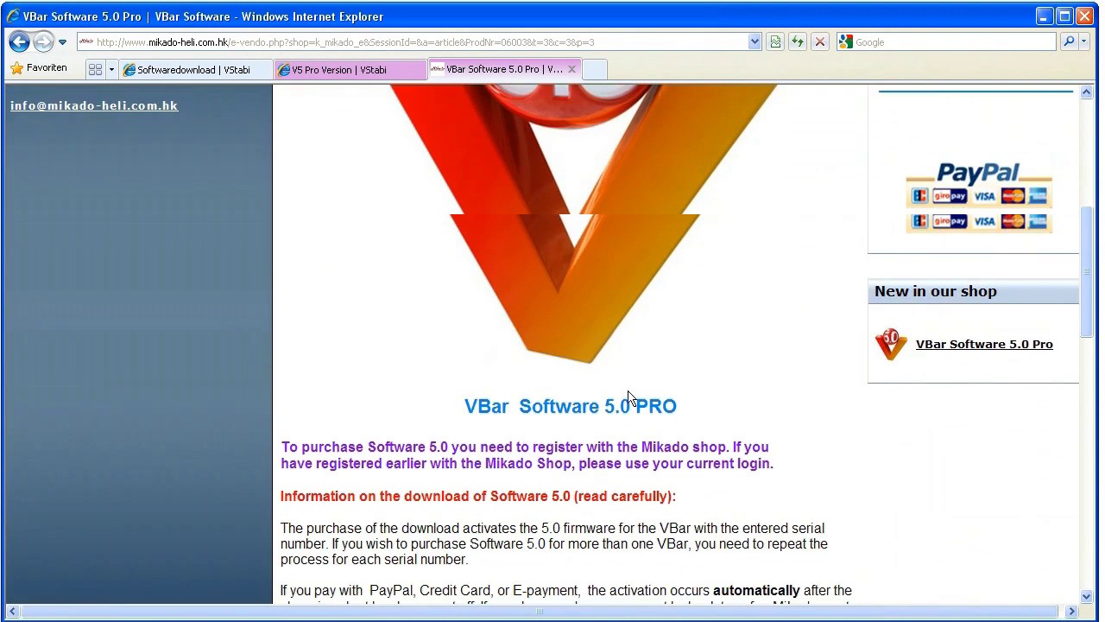
scroll(623, 402, down, 9)
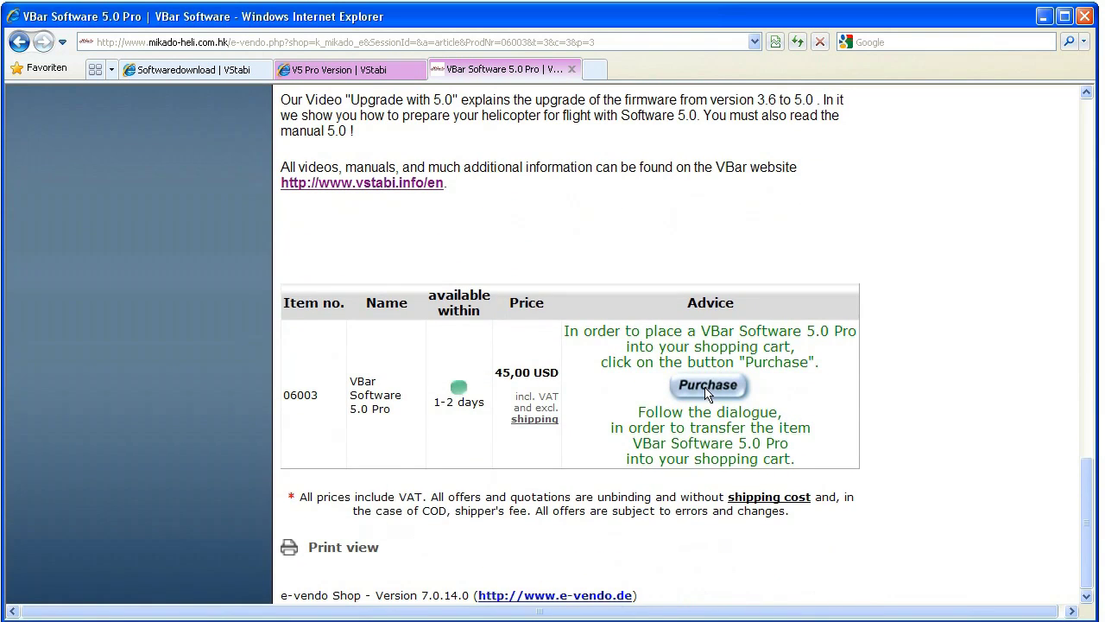
Step: Put VBar Software 5.0 PRO into the shopping cart for the copied device serial number, confirm the number and return to the shop
click(706, 386)
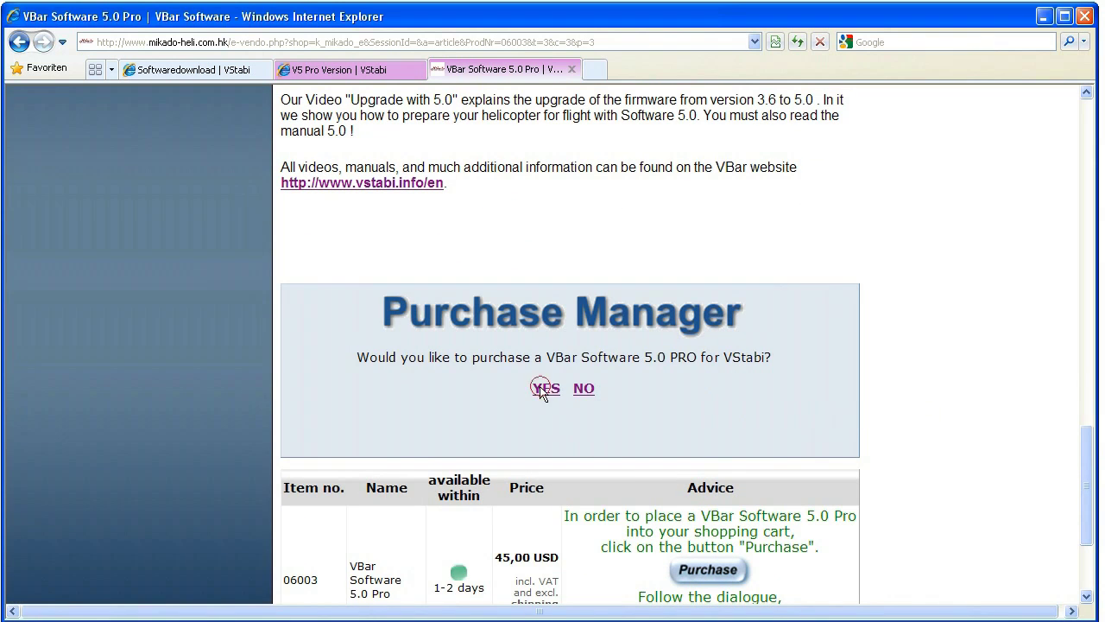
click(544, 389)
right_click(546, 411)
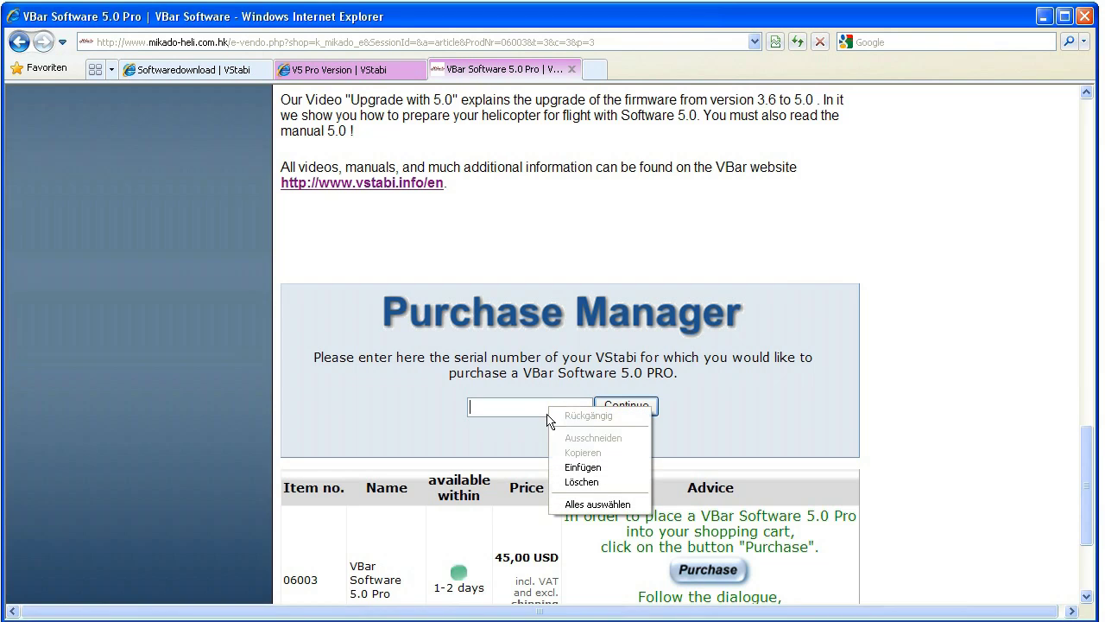
click(566, 467)
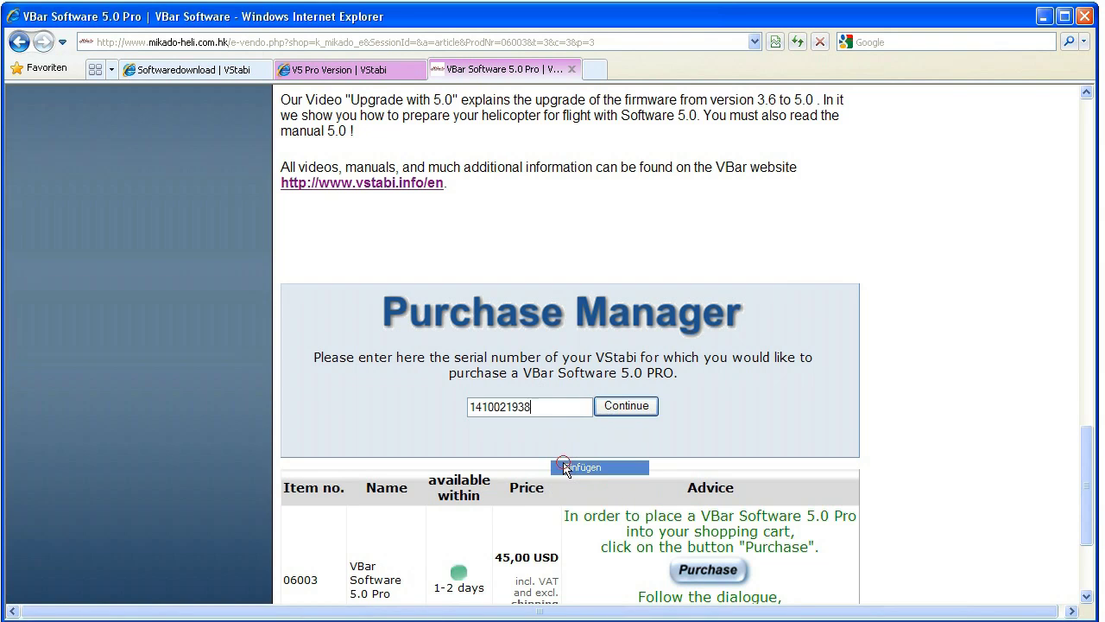
click(630, 410)
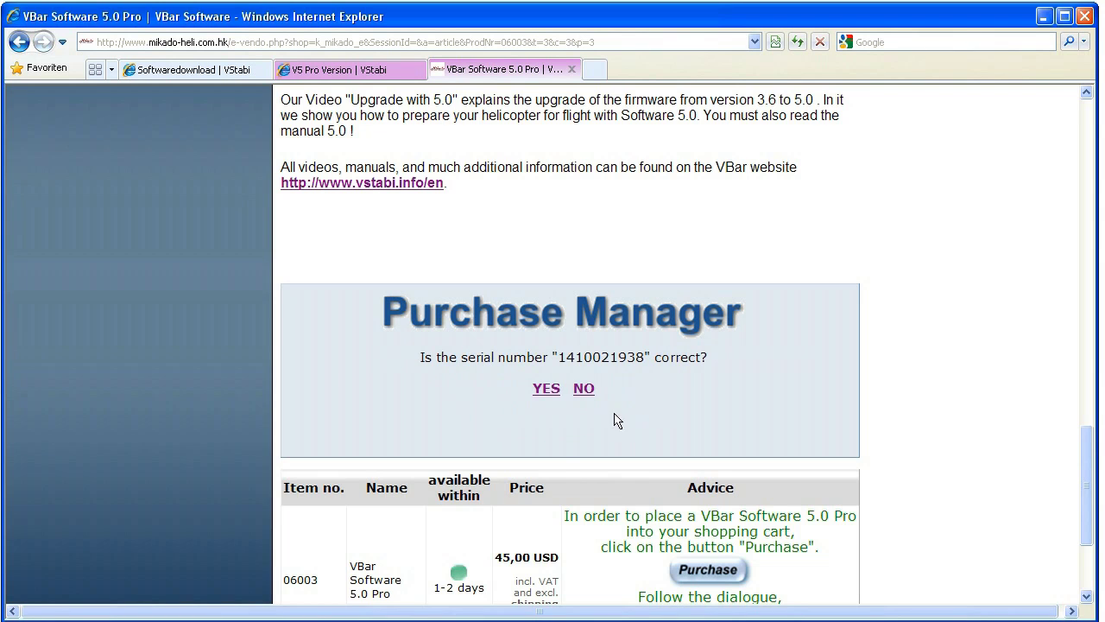
click(546, 389)
click(546, 406)
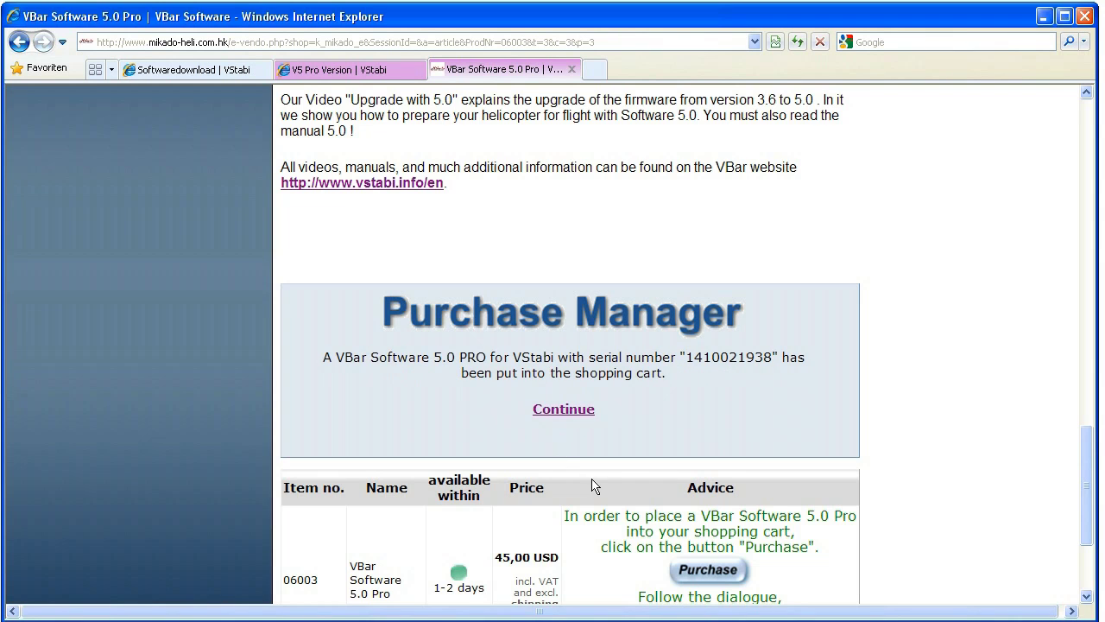
click(582, 413)
click(591, 412)
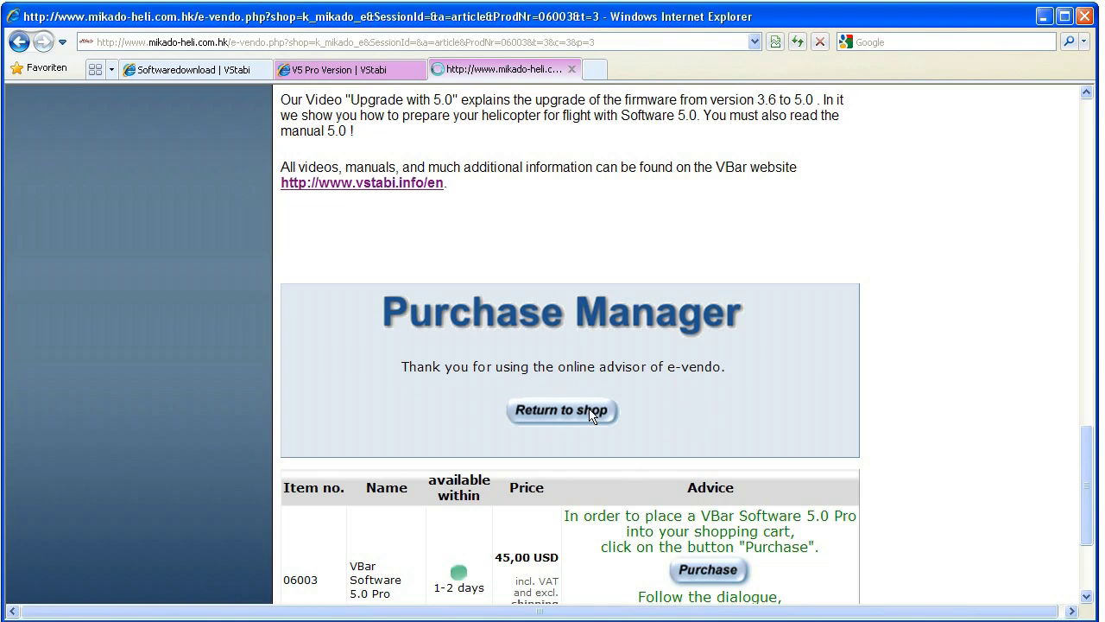
Step: Proceed from the shopping cart to check-out and log in as an existing customer with the login name and account password
click(565, 179)
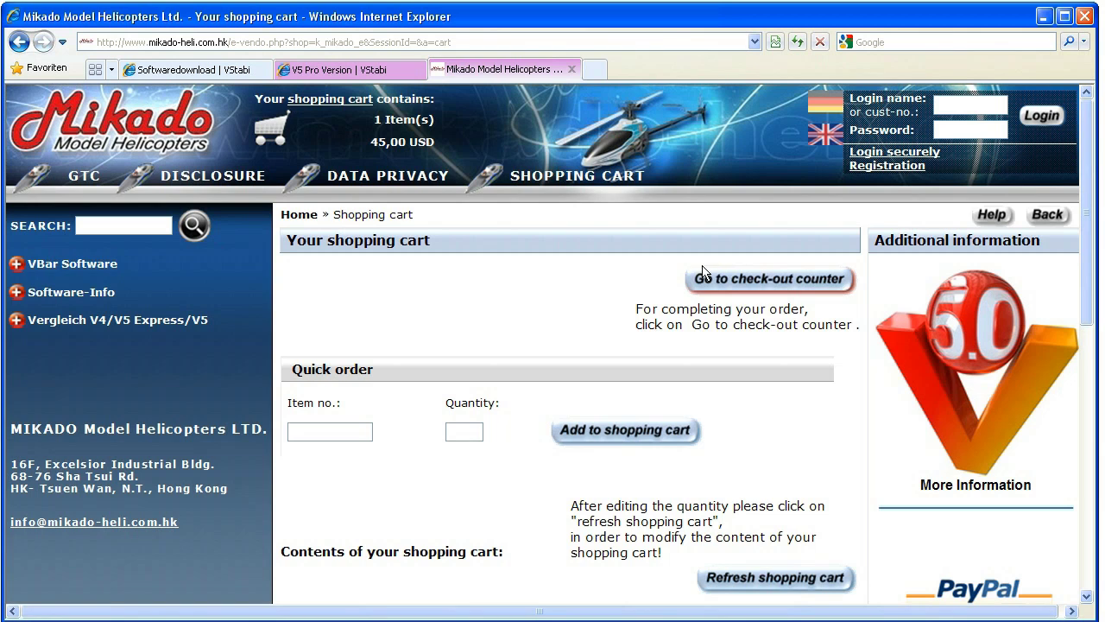
click(704, 275)
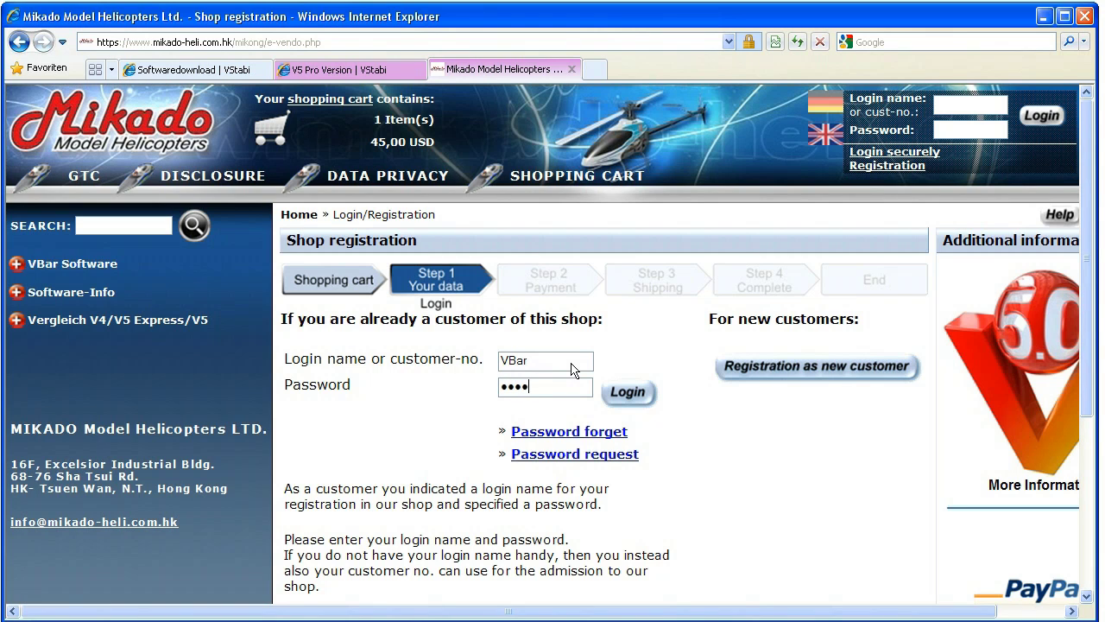
click(613, 393)
Step: Continue the order with PayPal as the payment method and Download (only software) as the shipping method
scroll(590, 444, down, 2)
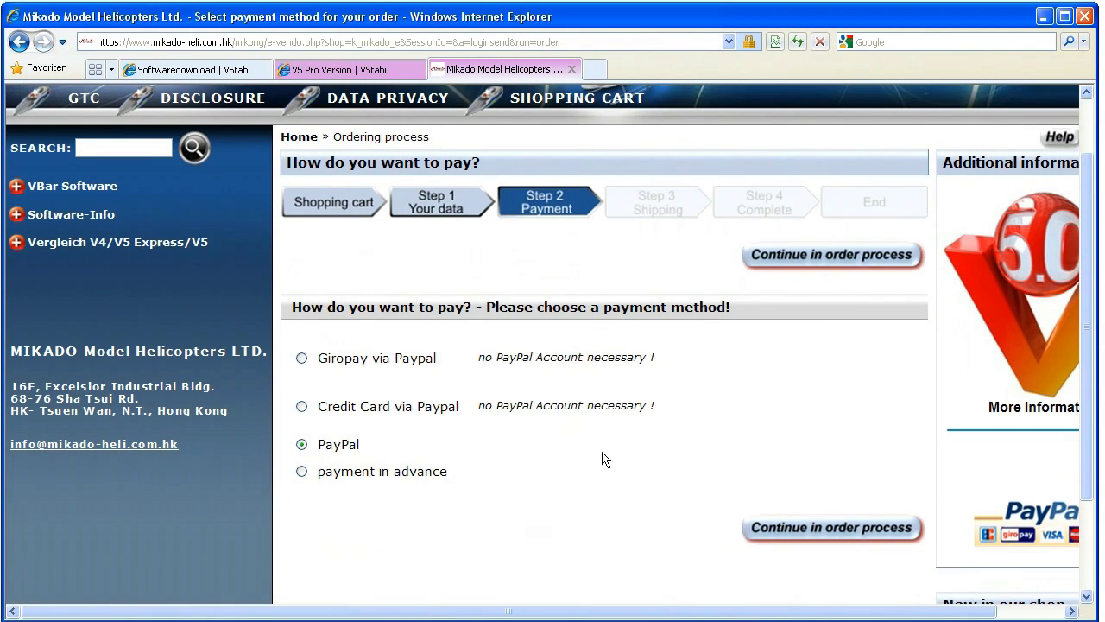
click(775, 529)
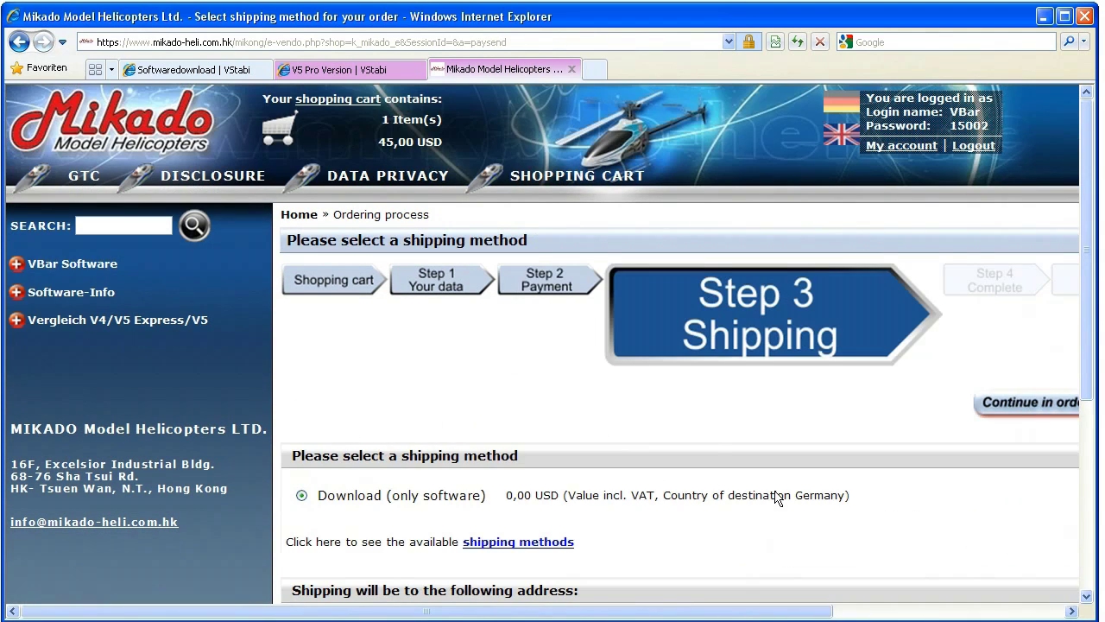
scroll(775, 499, down, 3)
scroll(775, 499, down, 2)
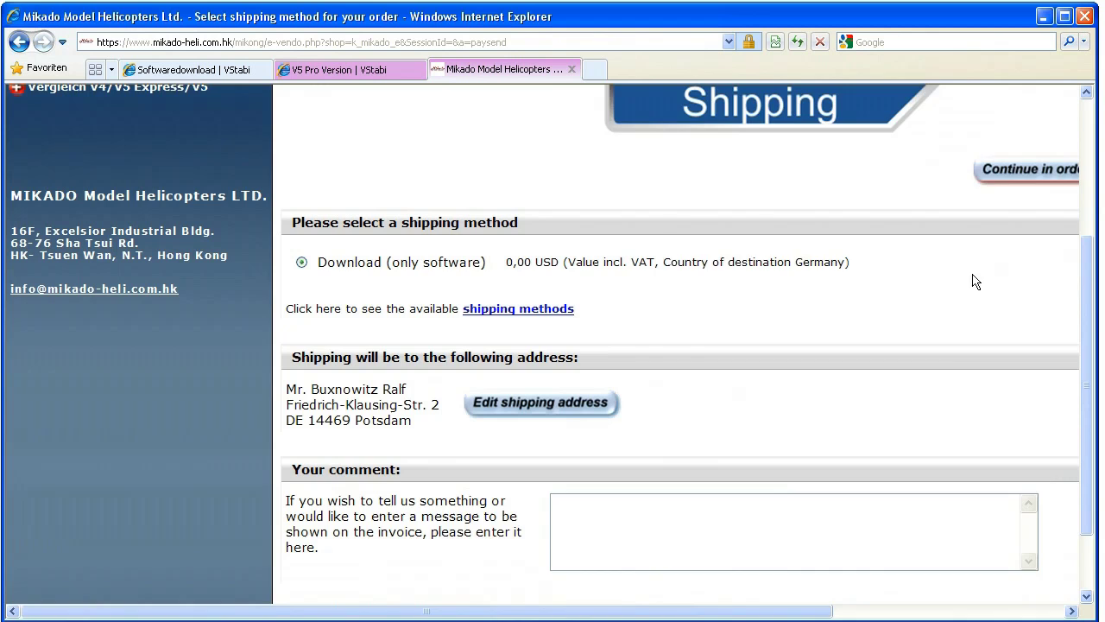
scroll(975, 282, down, 2)
click(1043, 533)
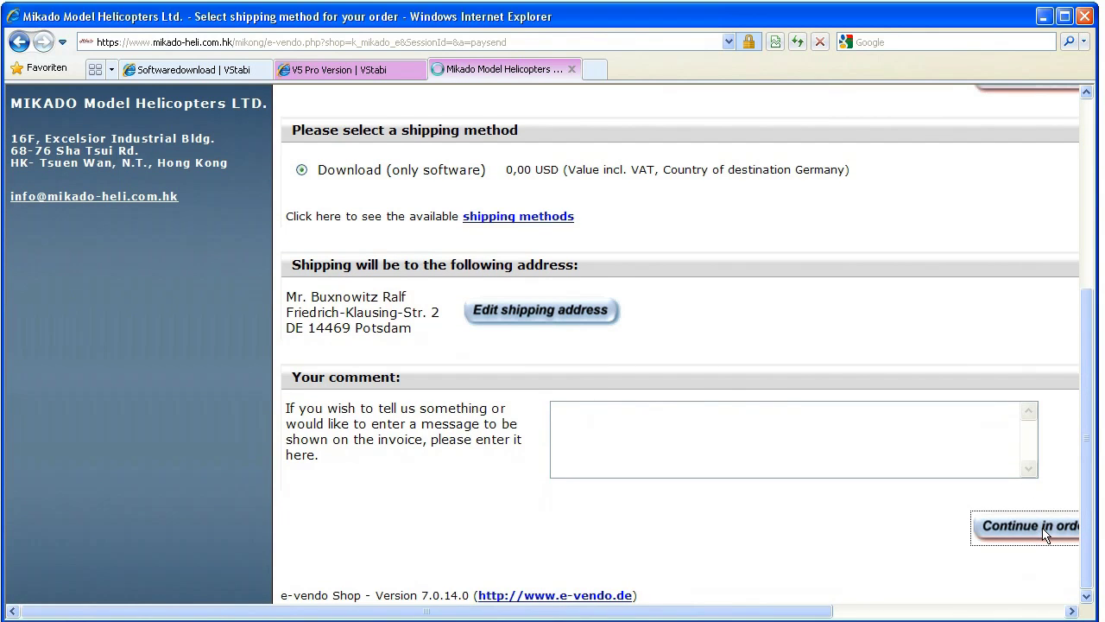
Step: Review the order summary and complete the order to proceed to PayPal payment
scroll(877, 442, down, 12)
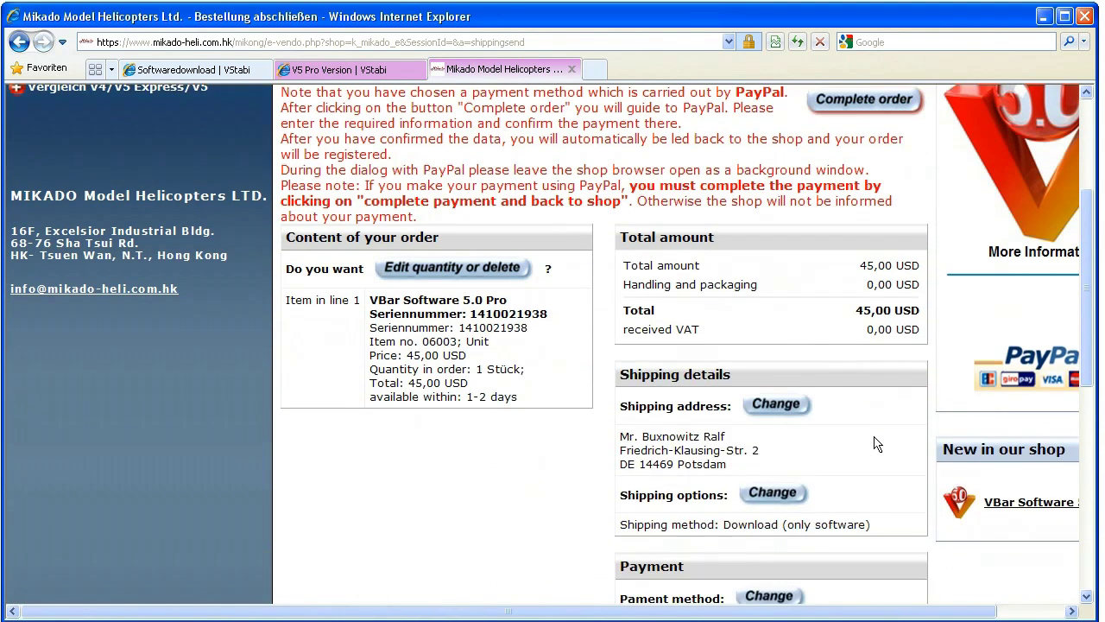
scroll(876, 443, down, 1)
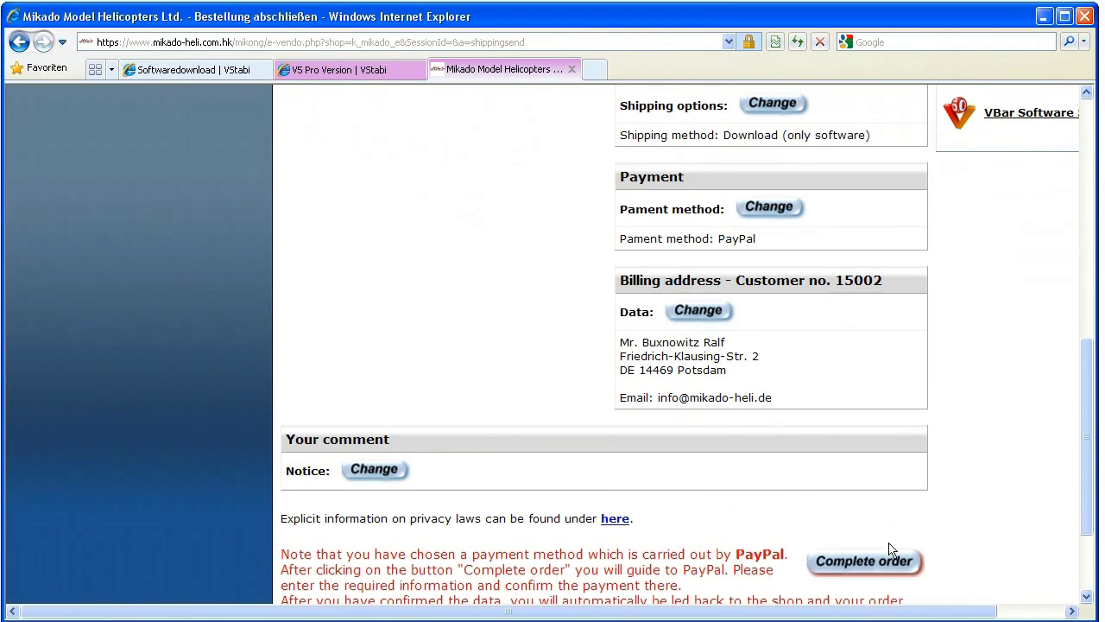
click(891, 565)
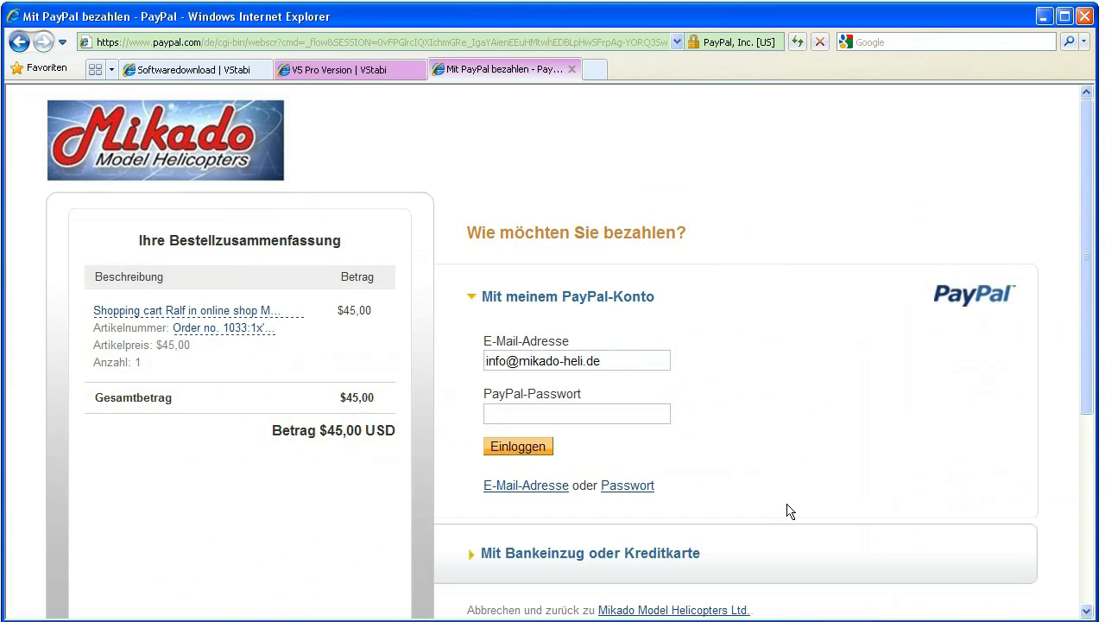
Step: Choose to pay by direct debit or credit card without a PayPal account and select Kreditkarte as the payment type
scroll(788, 510, down, 2)
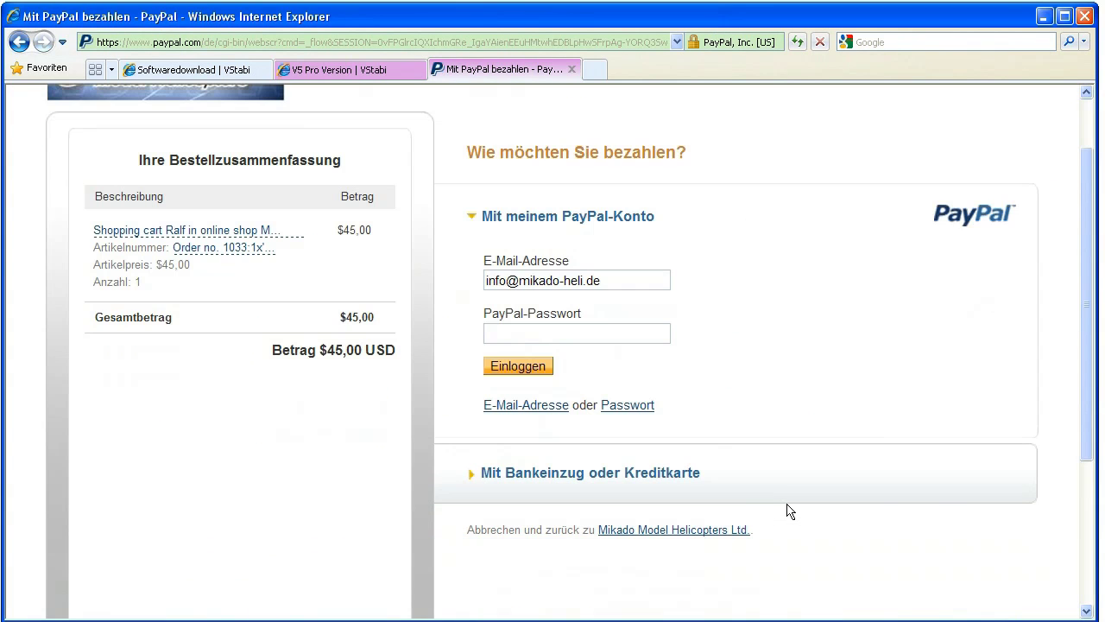
click(682, 482)
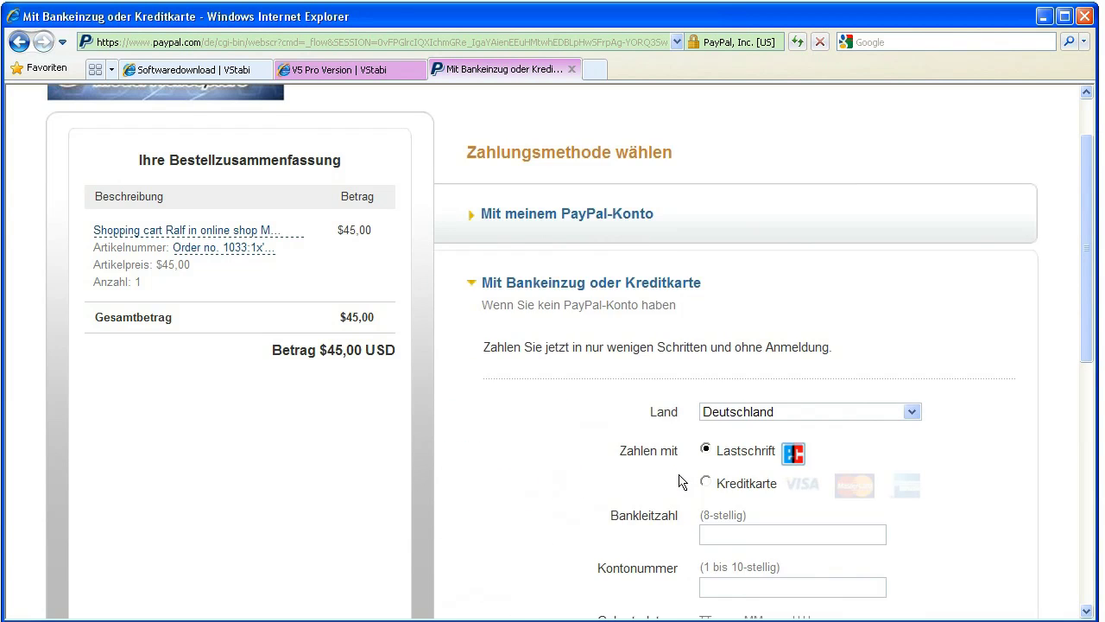
scroll(681, 480, down, 4)
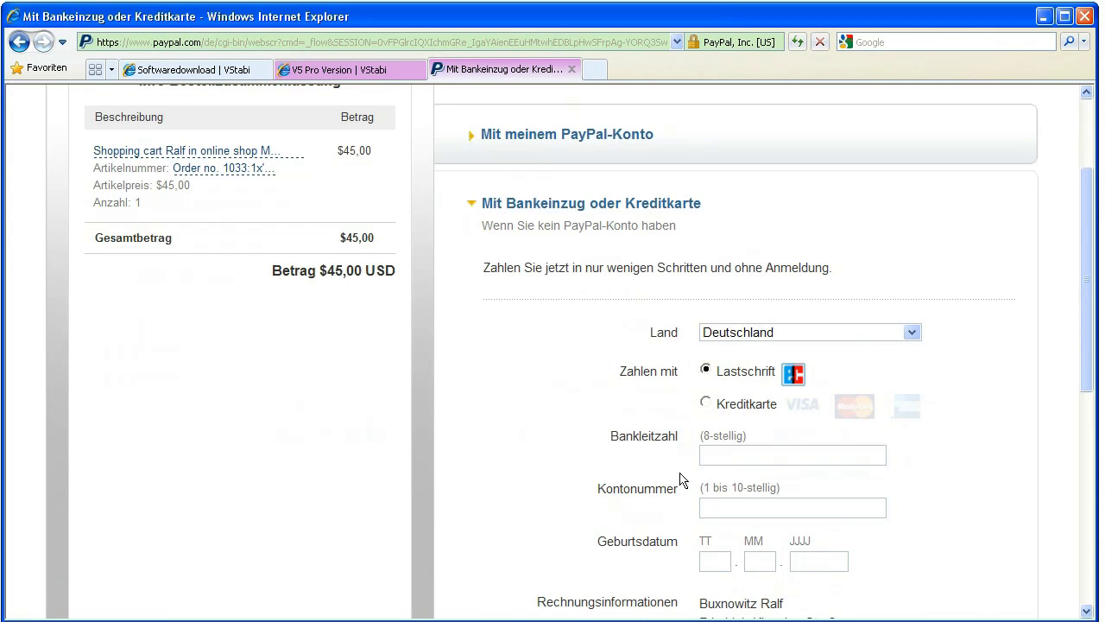
click(705, 403)
scroll(931, 398, down, 6)
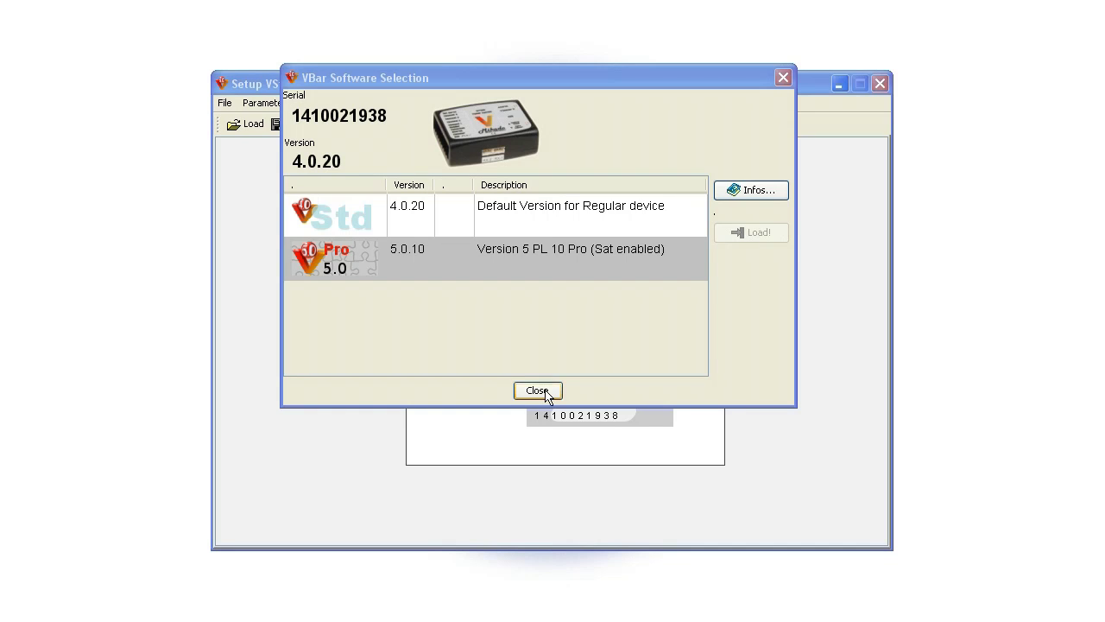
Step: Switch to Setup VStabi, close the open VBar software selection and start the online update again to reload the available firmware
click(544, 393)
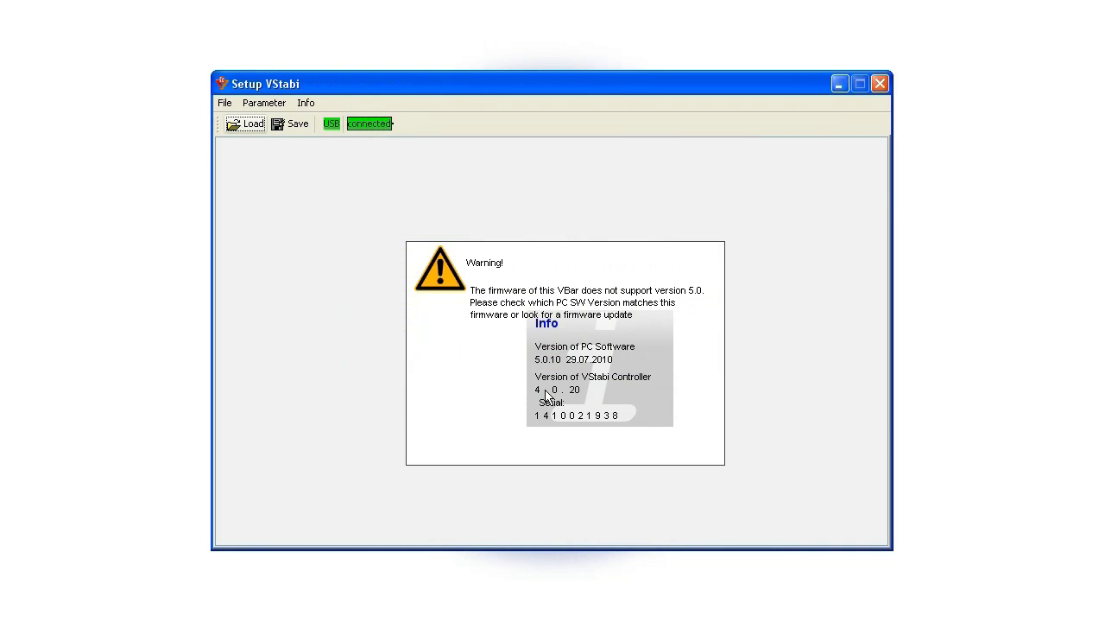
click(223, 102)
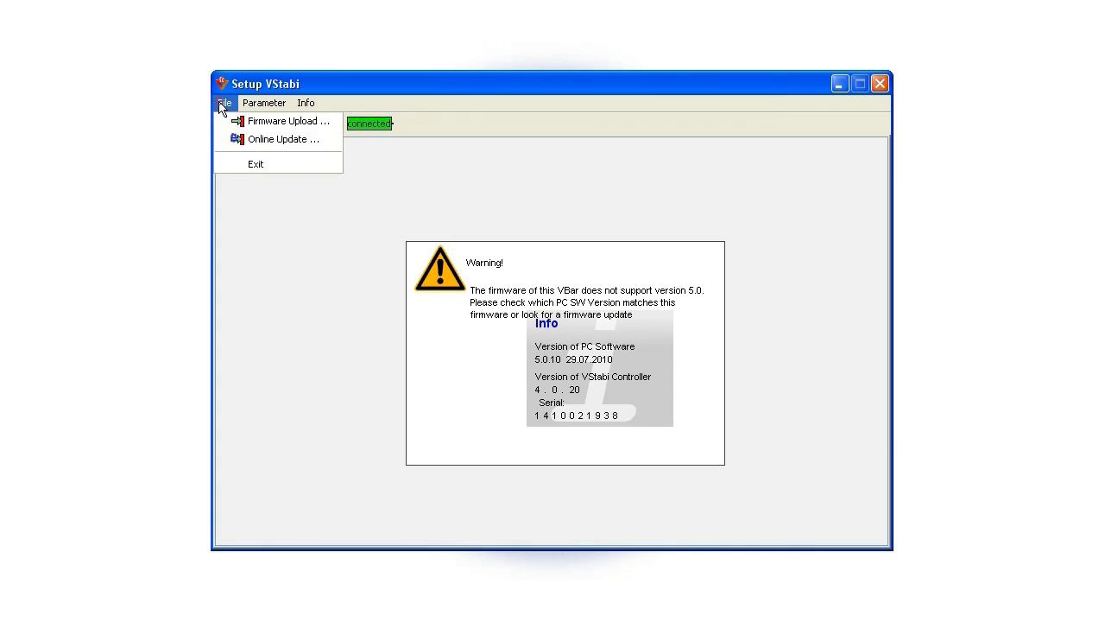
click(252, 139)
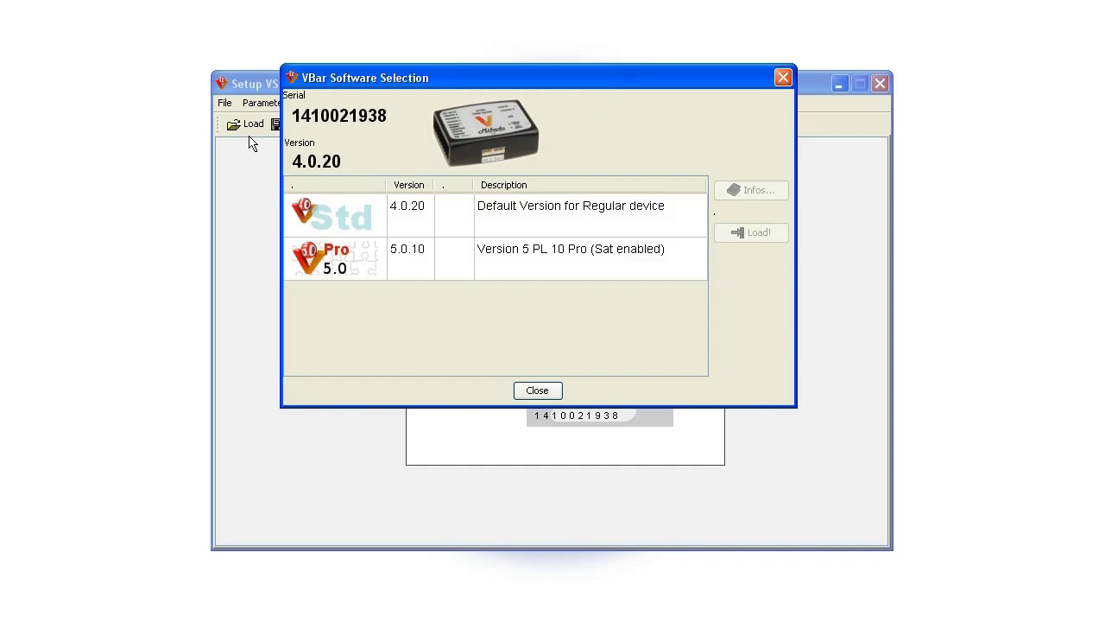
Step: Load firmware 5.0.10, Version 5 PL 10 Pro (Sat enabled), onto the VBar, and close the software selection and Setup VStabi
click(535, 263)
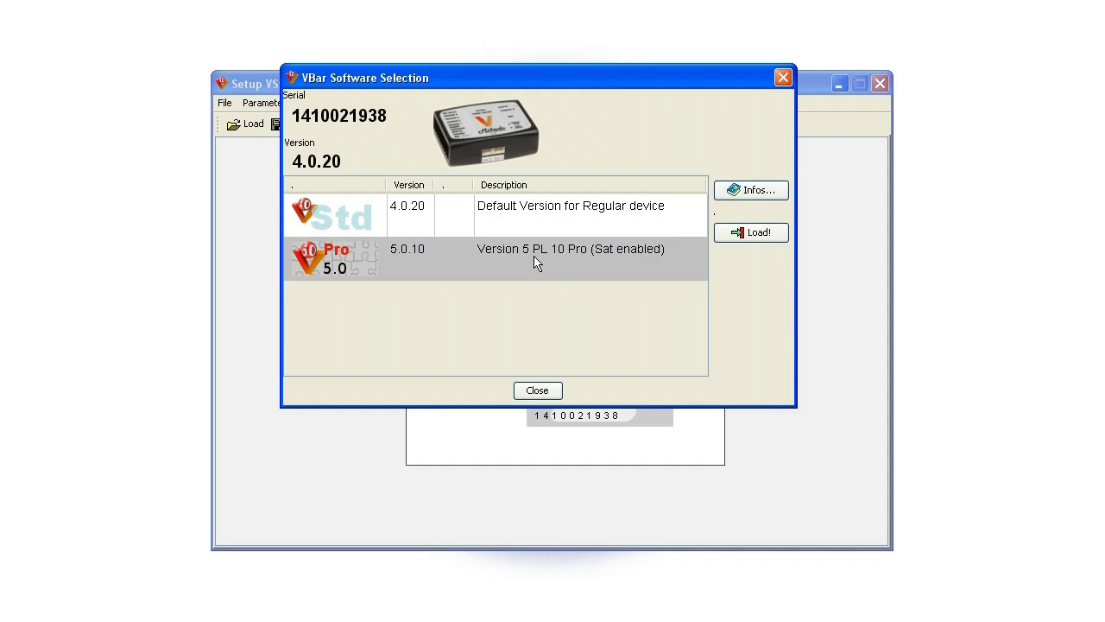
click(765, 234)
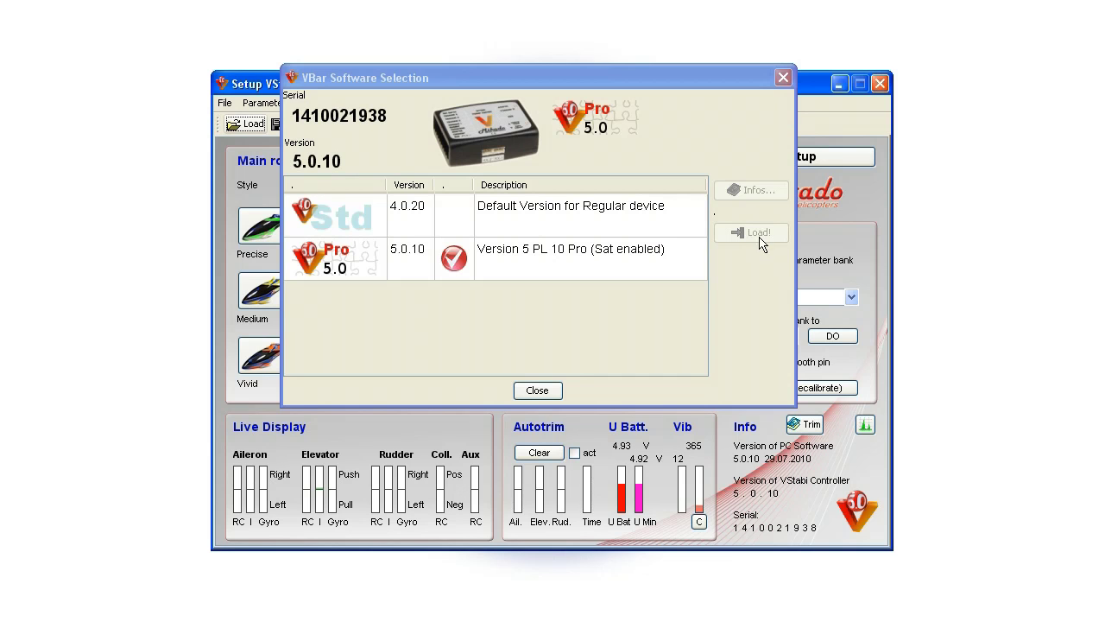
click(535, 390)
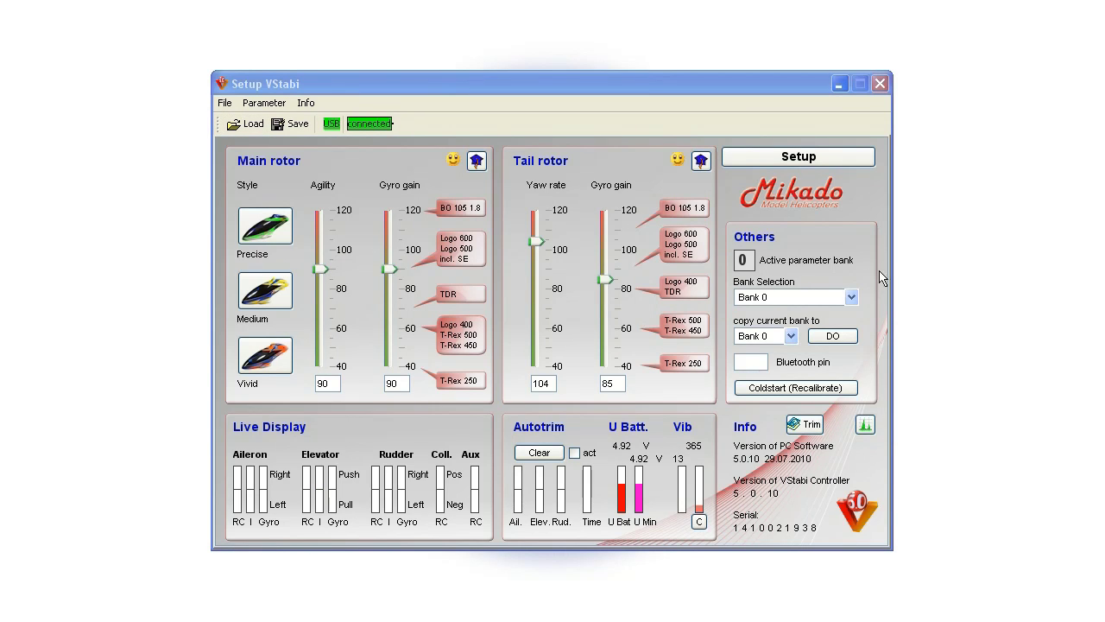
click(879, 84)
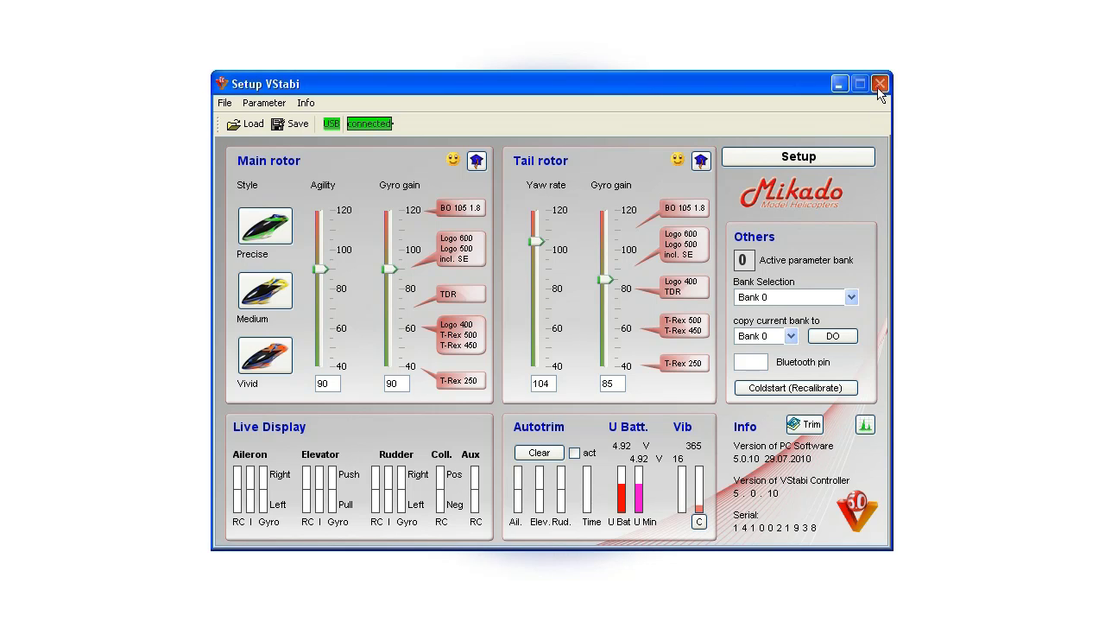